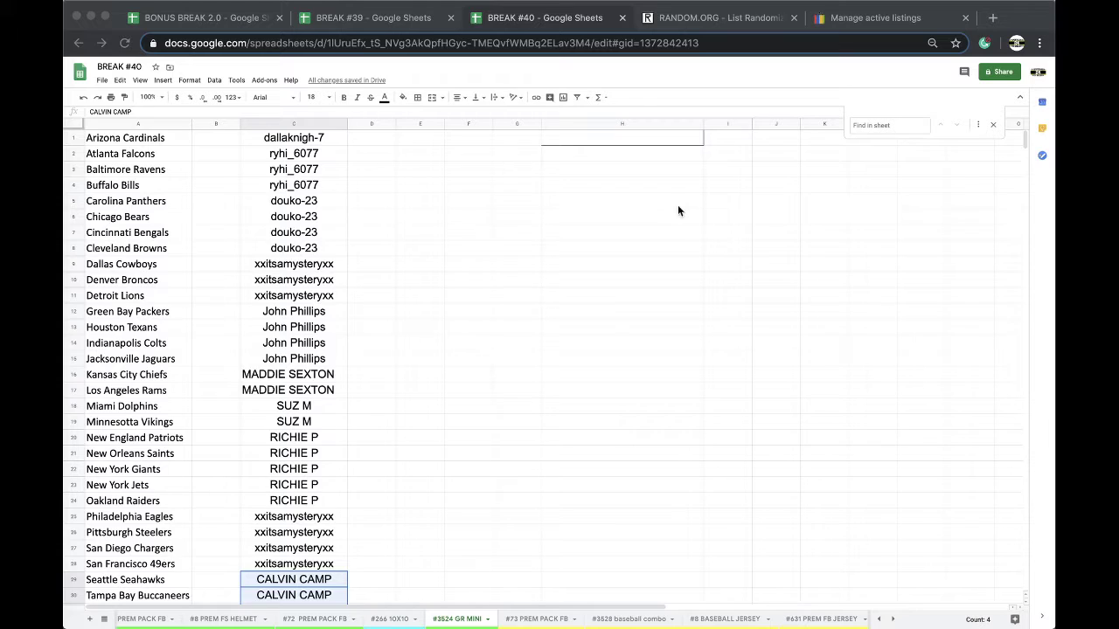
Step: Copy the 32 buyer names from column C of the sheet
left_click(328, 201)
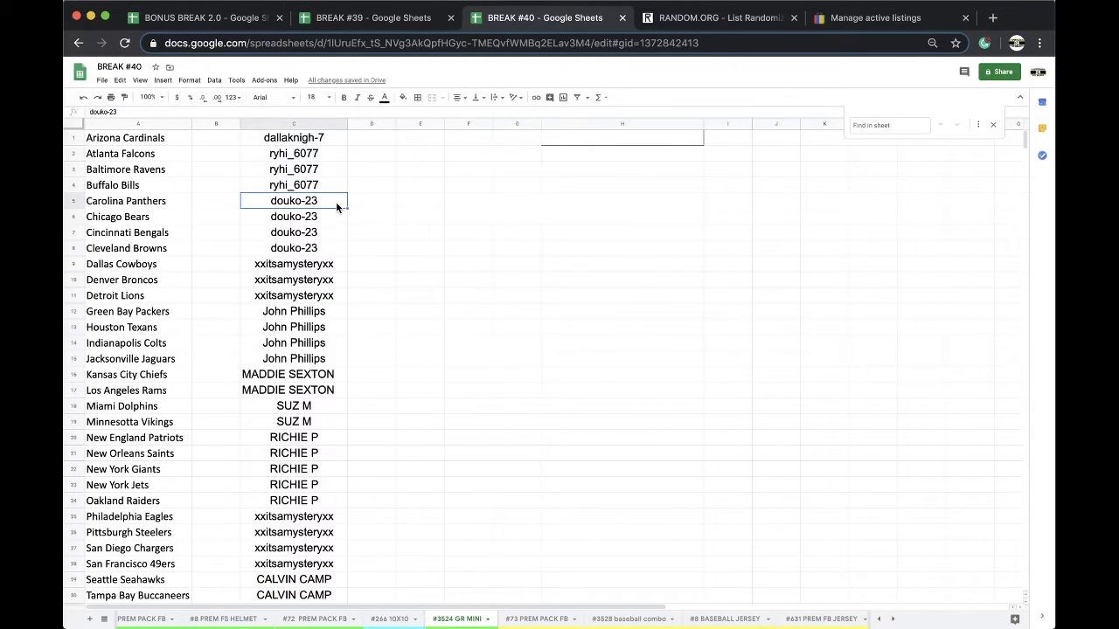
left_click(323, 253)
scroll(323, 253, "down", 2)
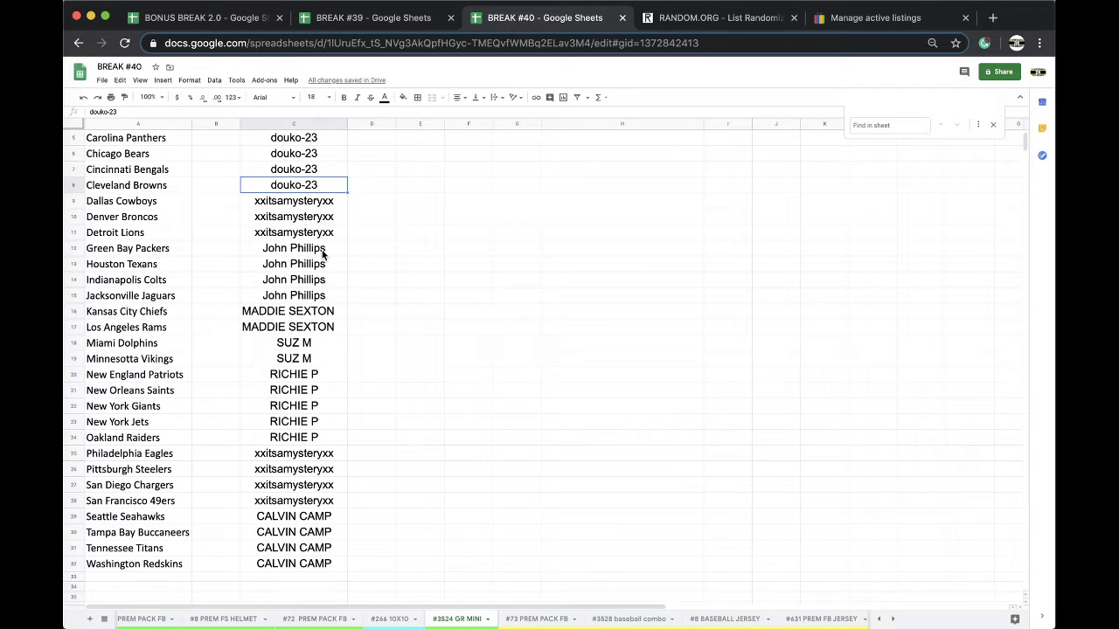
scroll(323, 252, "down", 2)
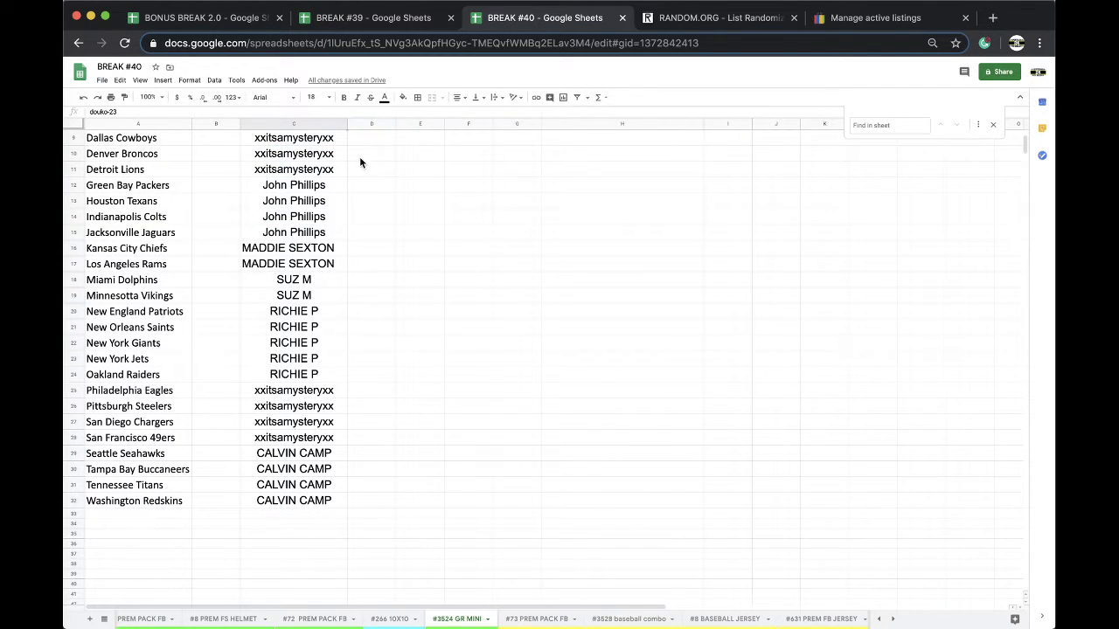
left_click(321, 125)
key("ctrl+c")
scroll(324, 250, "up", 4)
Step: In a reloaded List Randomizer, shuffle the names several times and select the resulting list
left_click(738, 27)
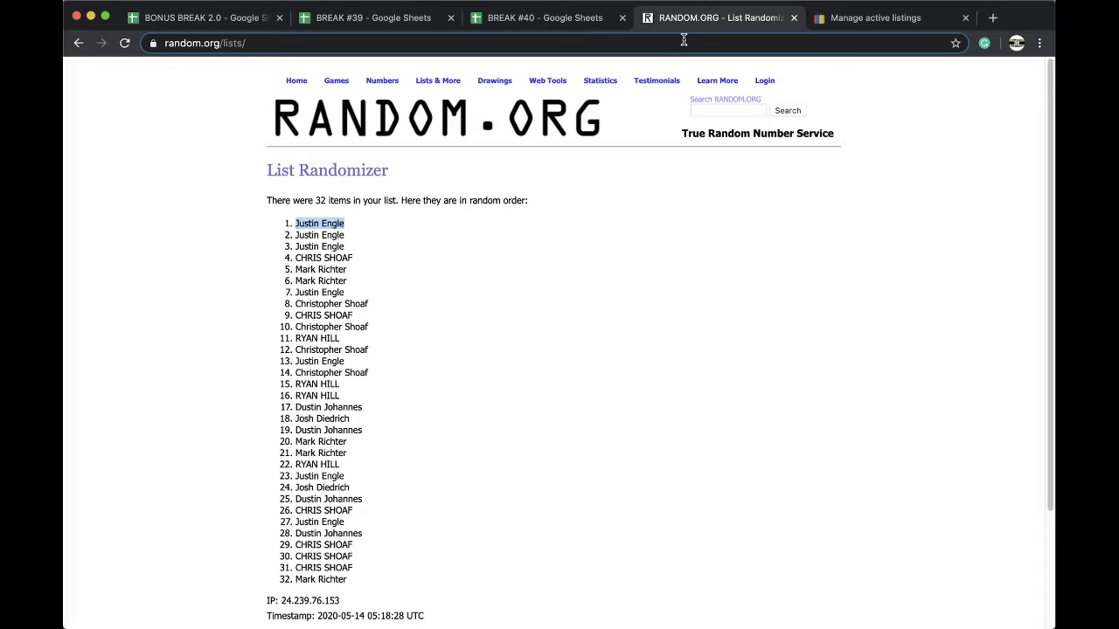
left_click(684, 39)
key("Return")
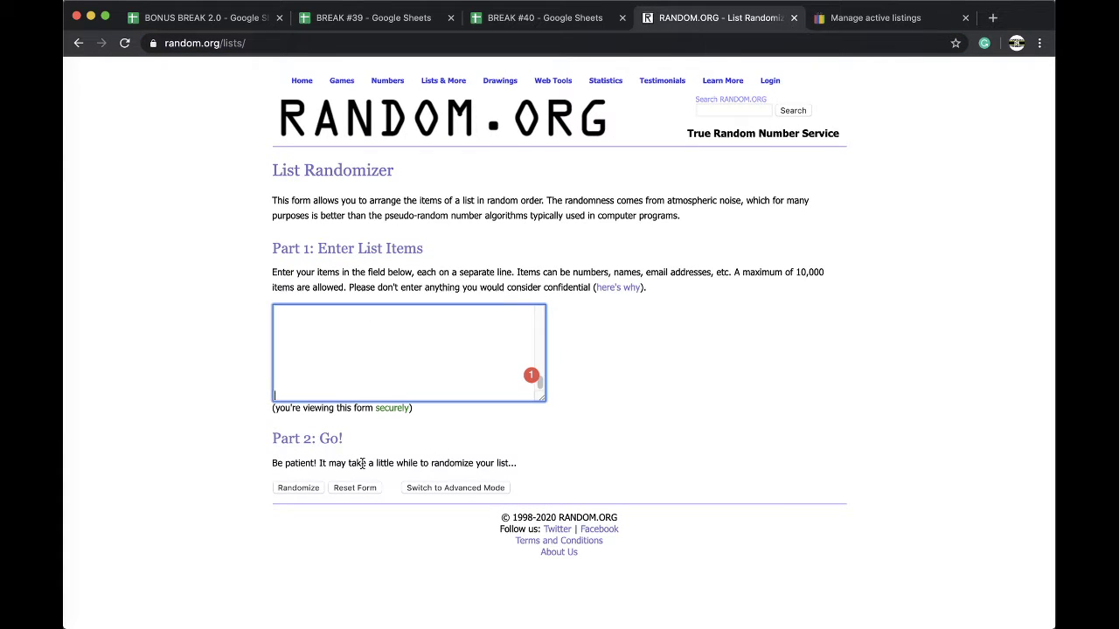
left_click(301, 487)
scroll(300, 568, "down", 5)
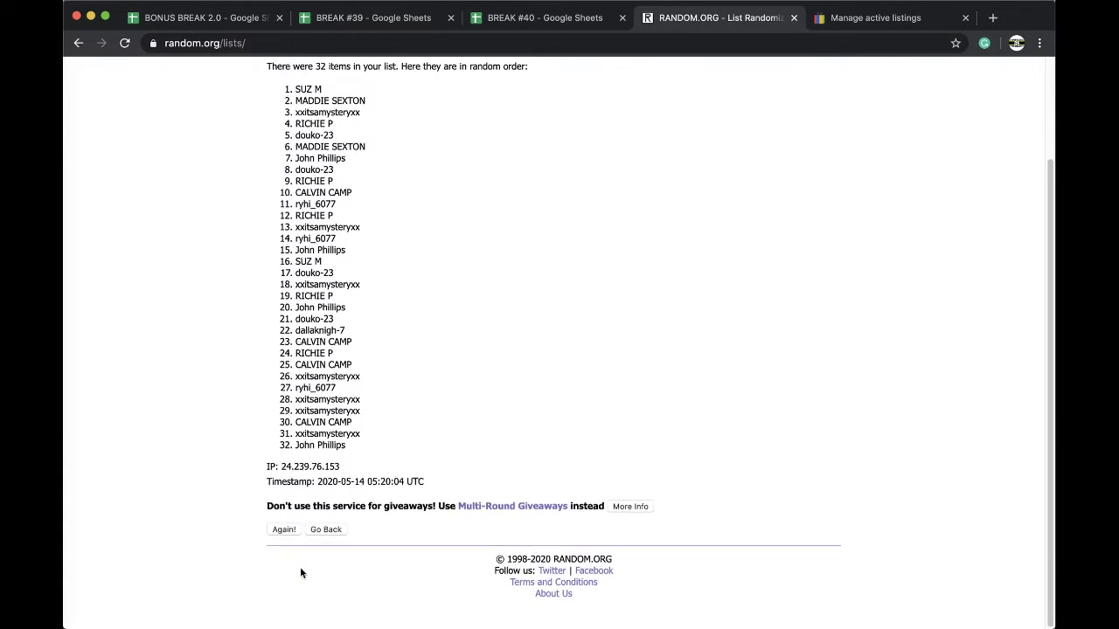
left_click(284, 541)
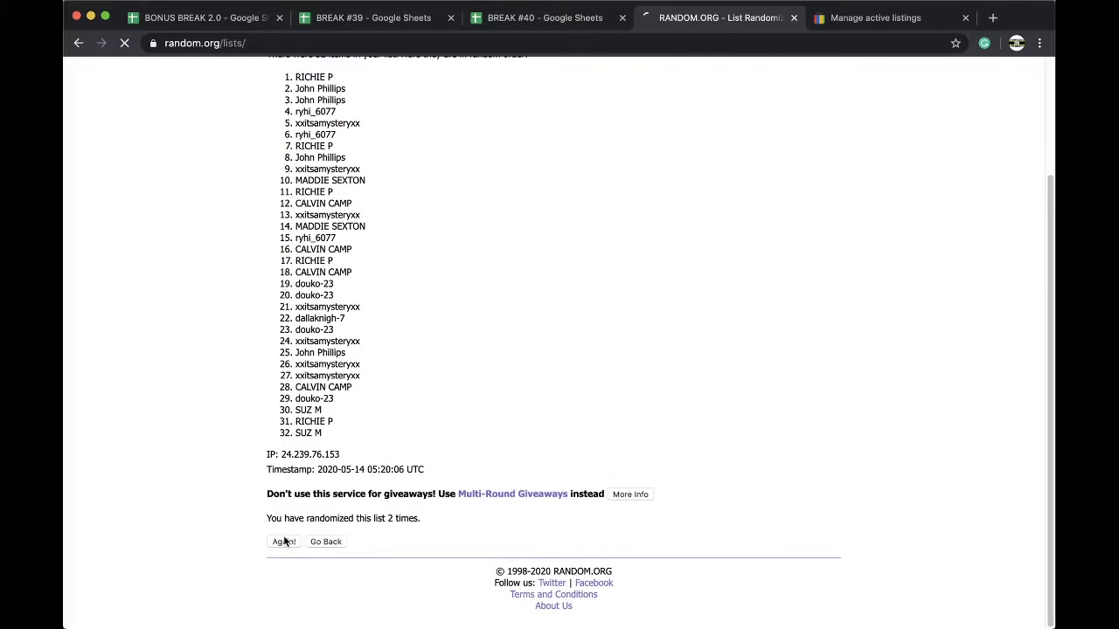
left_click(284, 541)
scroll(282, 544, "down", 5)
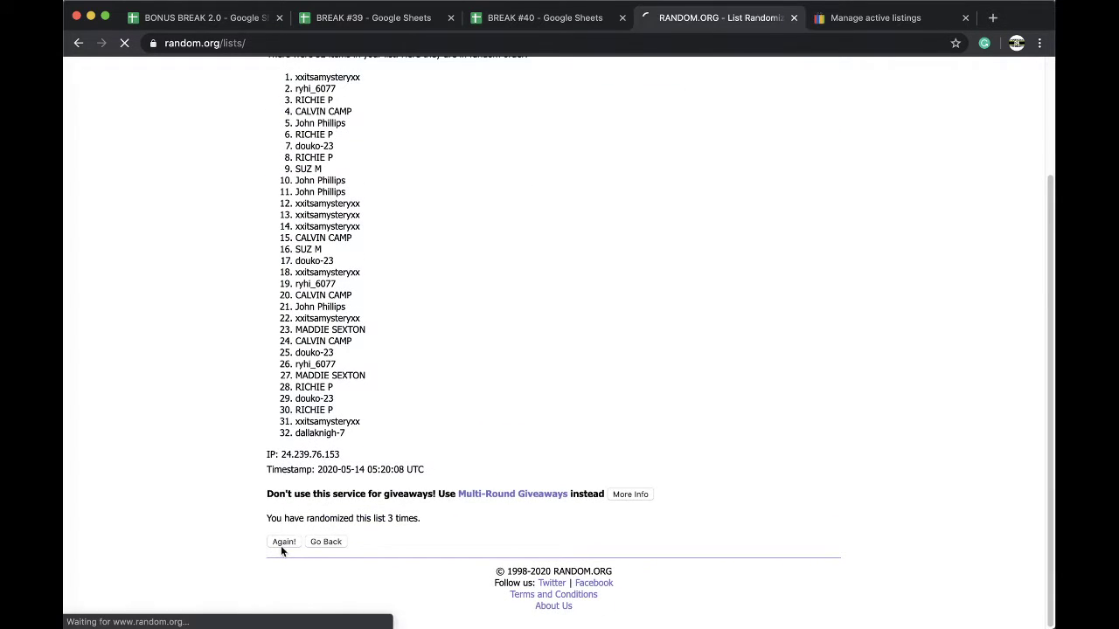
scroll(280, 545, "down", 5)
left_click(283, 542)
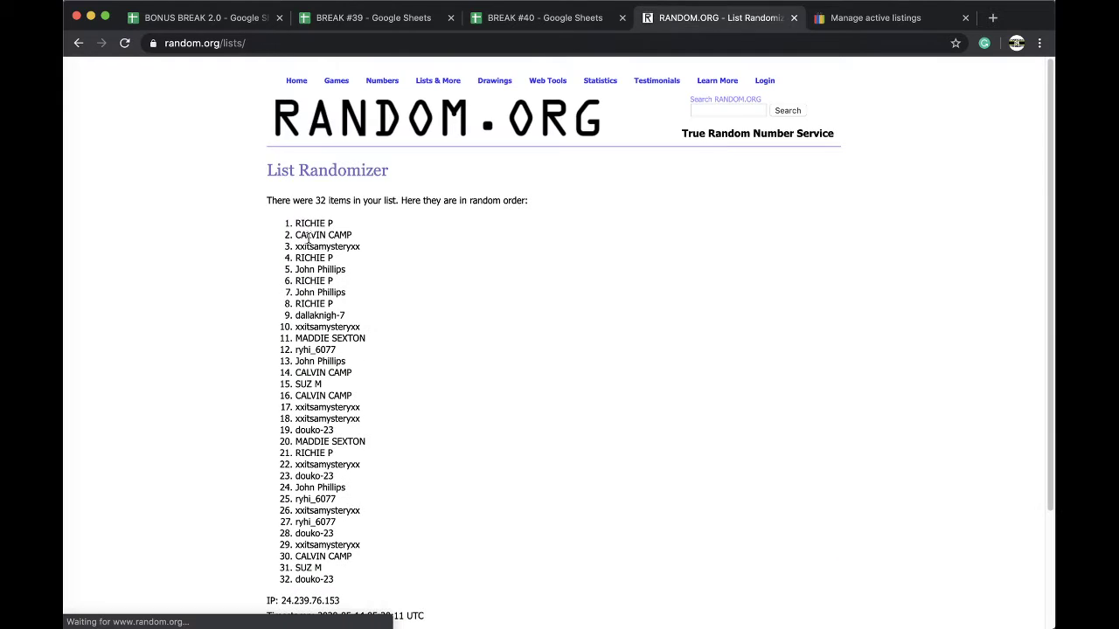
mouse_move(294, 222)
left_mouse_down()
mouse_move(361, 259)
mouse_move(429, 356)
mouse_move(377, 431)
left_mouse_up()
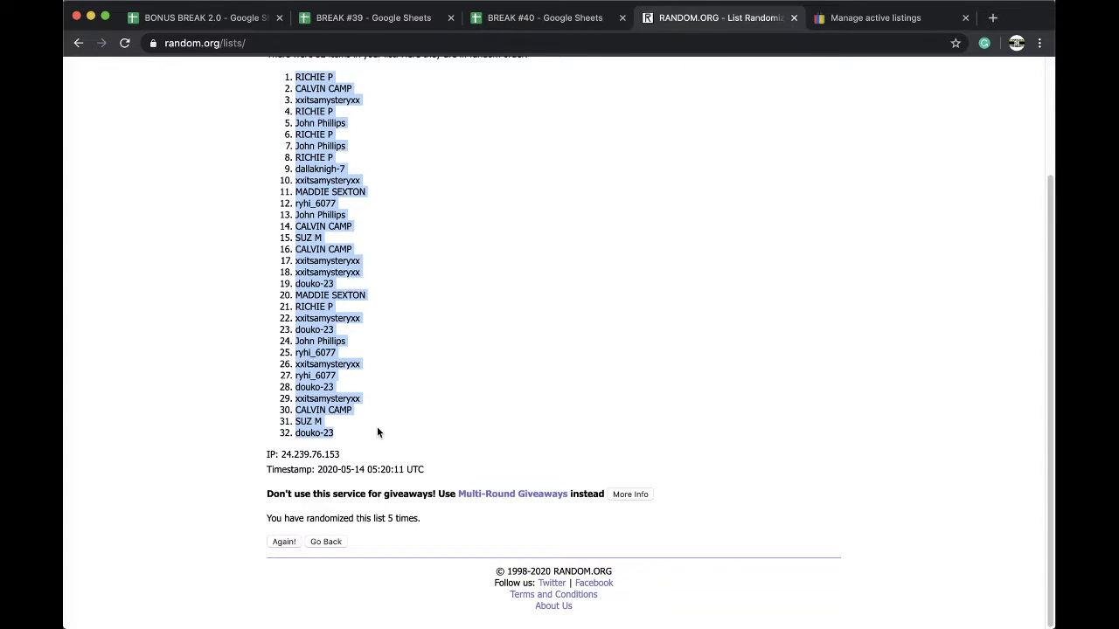
Step: Paste the shuffled names into column B from B1 and autofit the column width
left_click(509, 19)
left_click(216, 143)
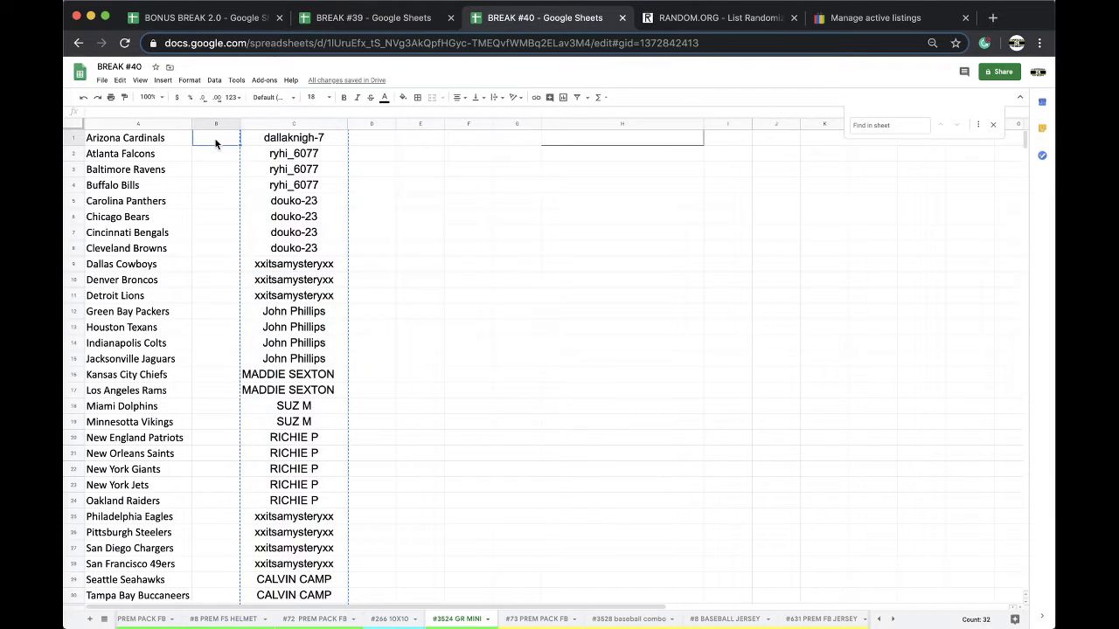
key("ctrl+v")
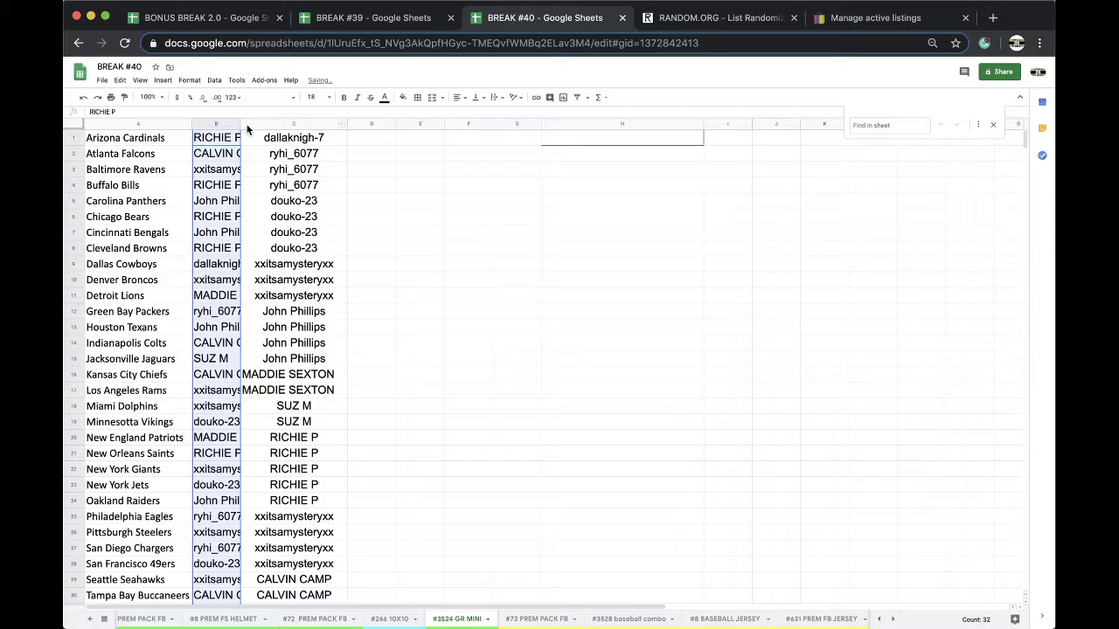
double_click(239, 123)
Step: Sort the sheet A→Z by column B and review the sorted names
left_click(214, 80)
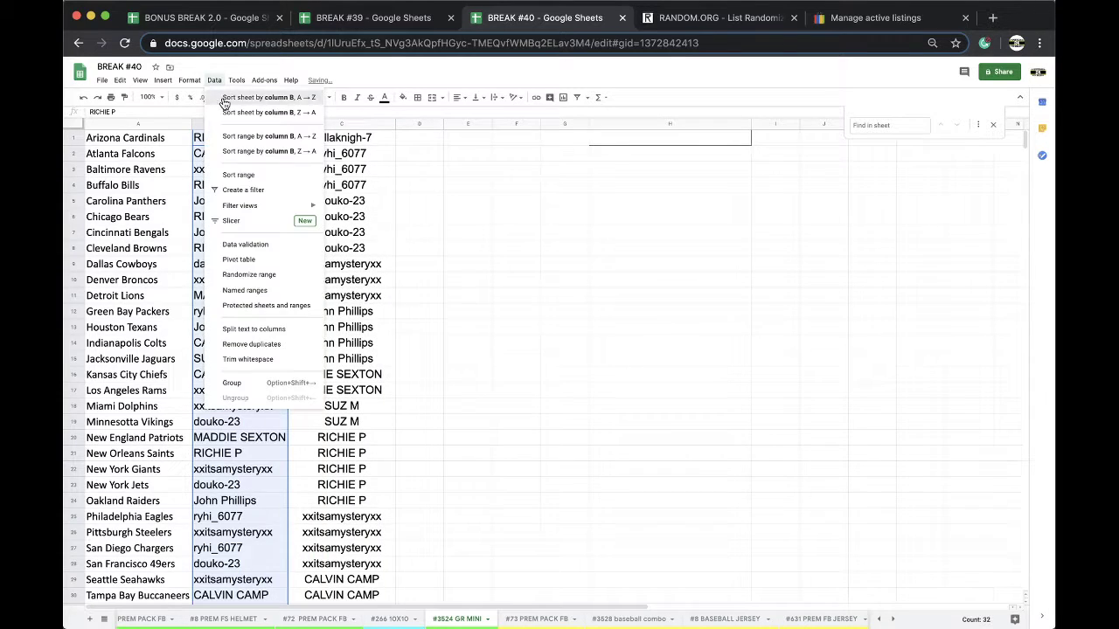
left_click(253, 91)
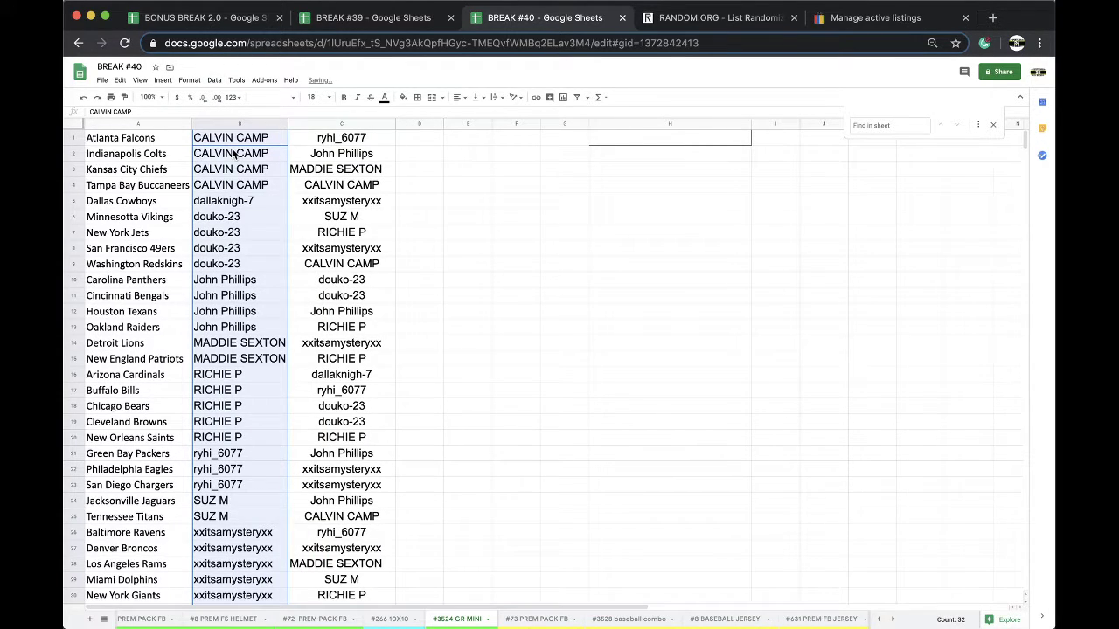
left_click(234, 187)
left_click(228, 216)
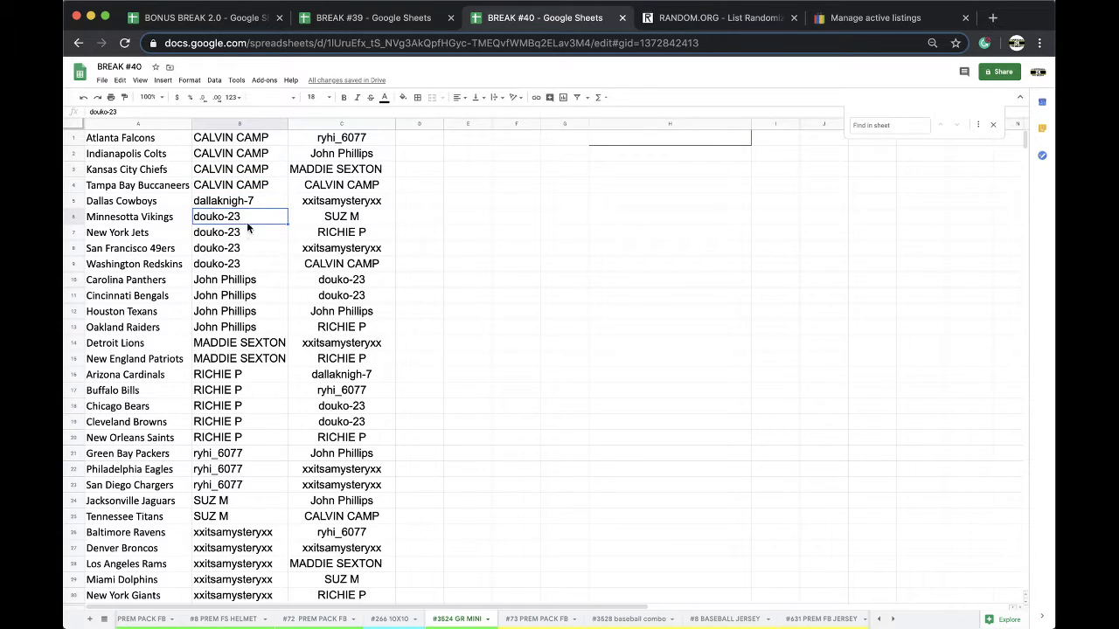
scroll(252, 222, "down", 1)
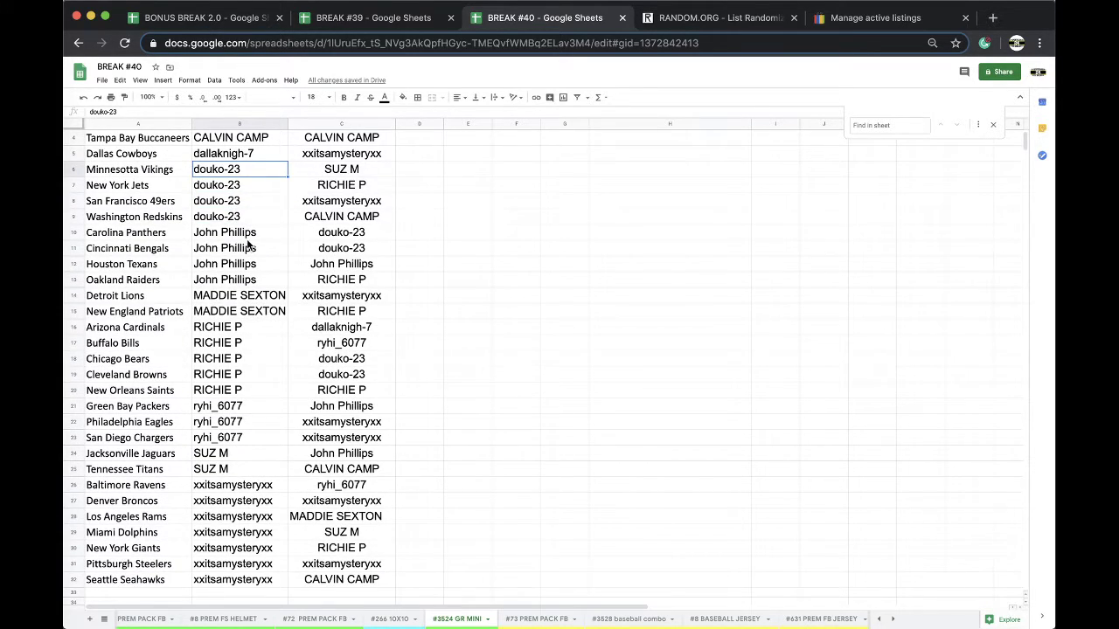
scroll(253, 248, "down", 1)
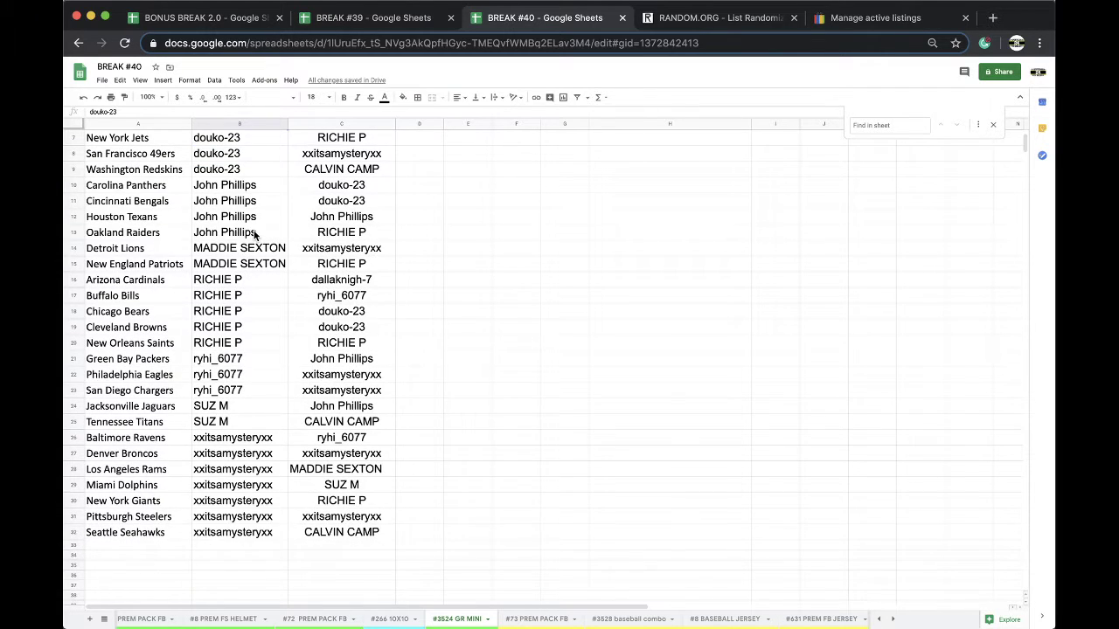
scroll(254, 233, "down", 1)
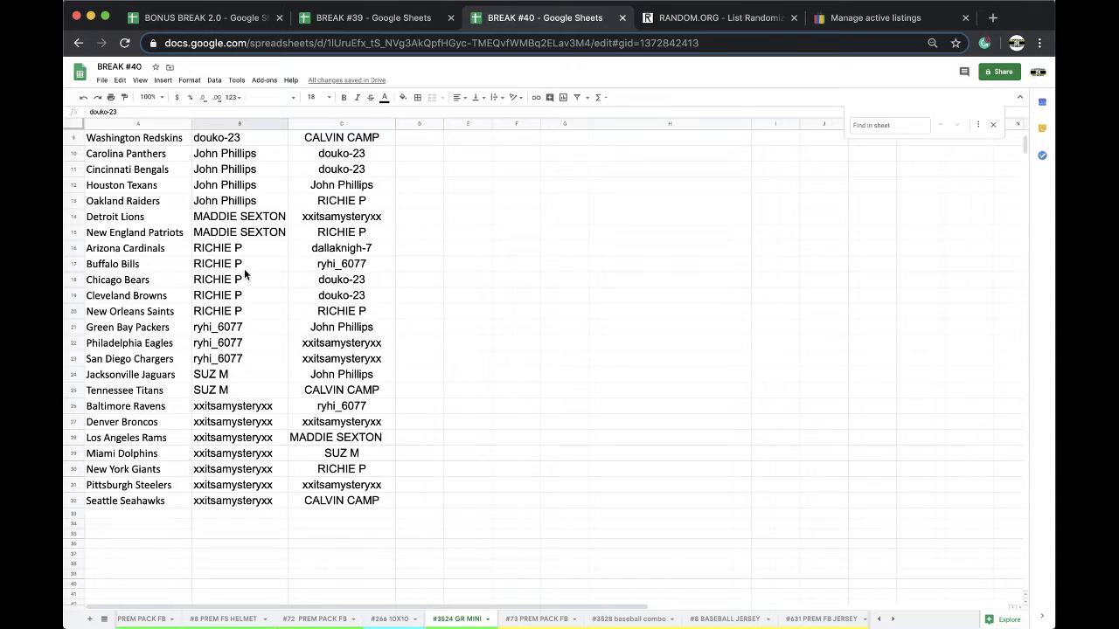
scroll(245, 276, "down", 1)
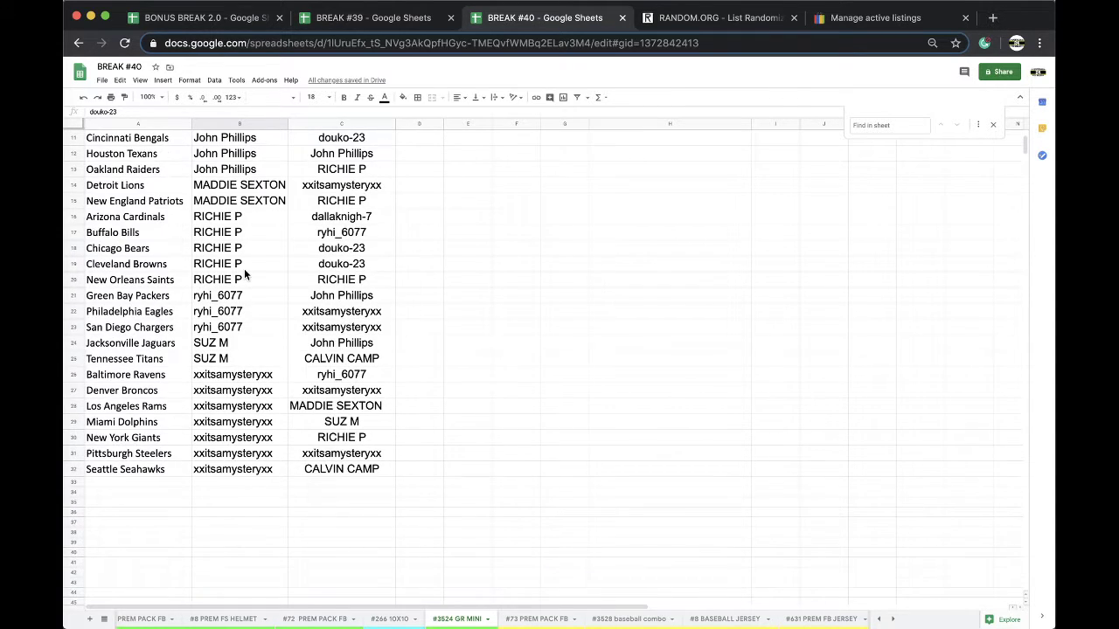
scroll(245, 273, "down", 1)
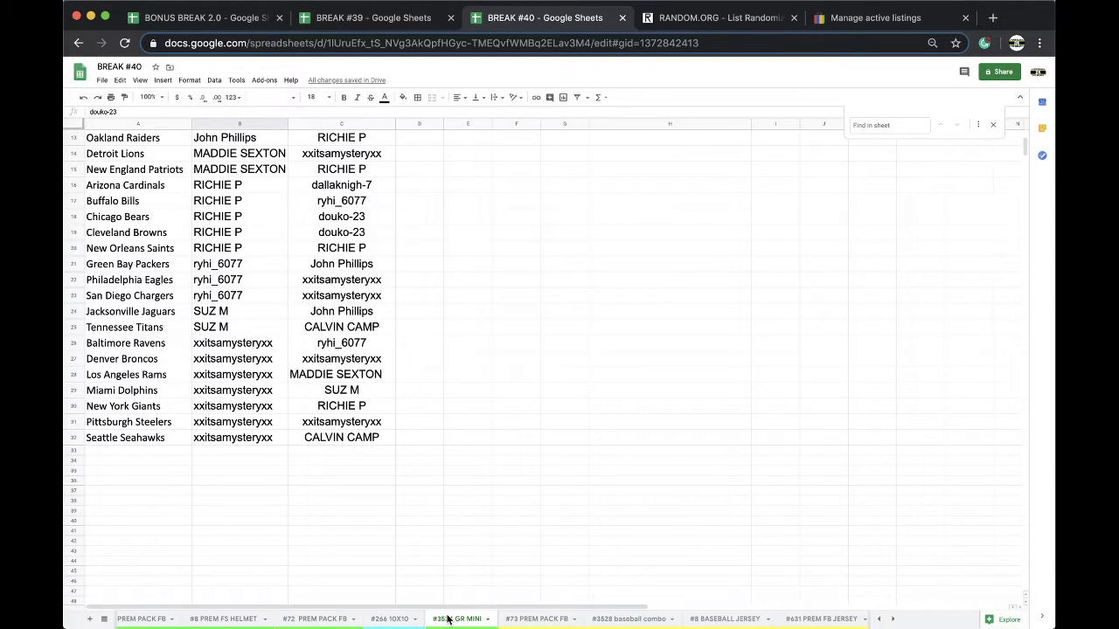
Step: On the #3528 baseball combo sheet, move the names in C4:C12 up to start at C2
scroll(447, 619, "right", 2)
left_click(476, 619)
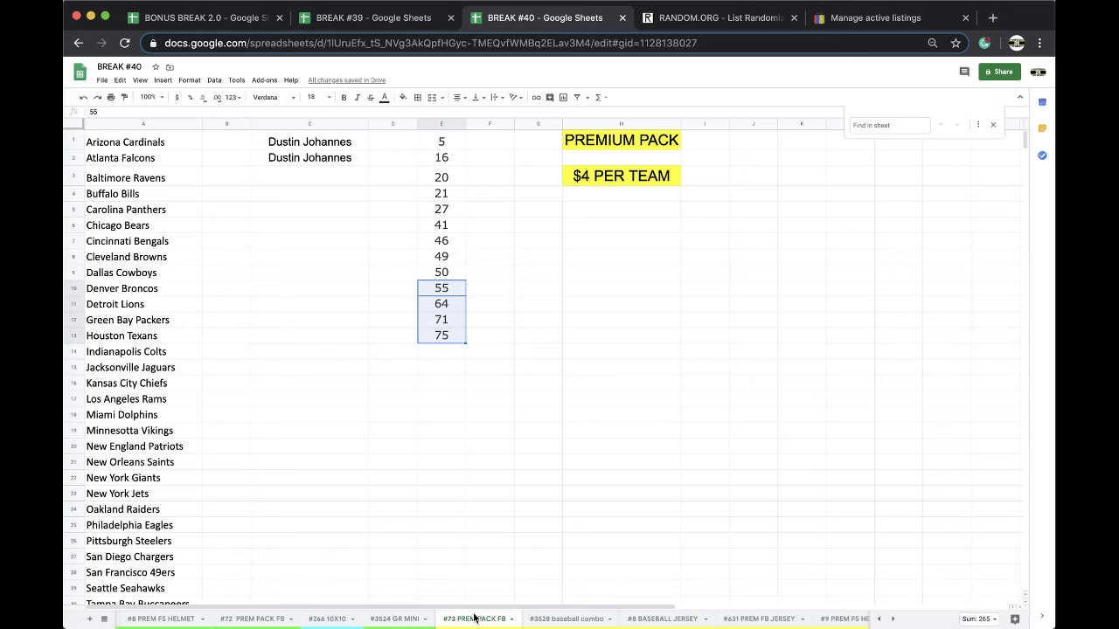
left_click(496, 619)
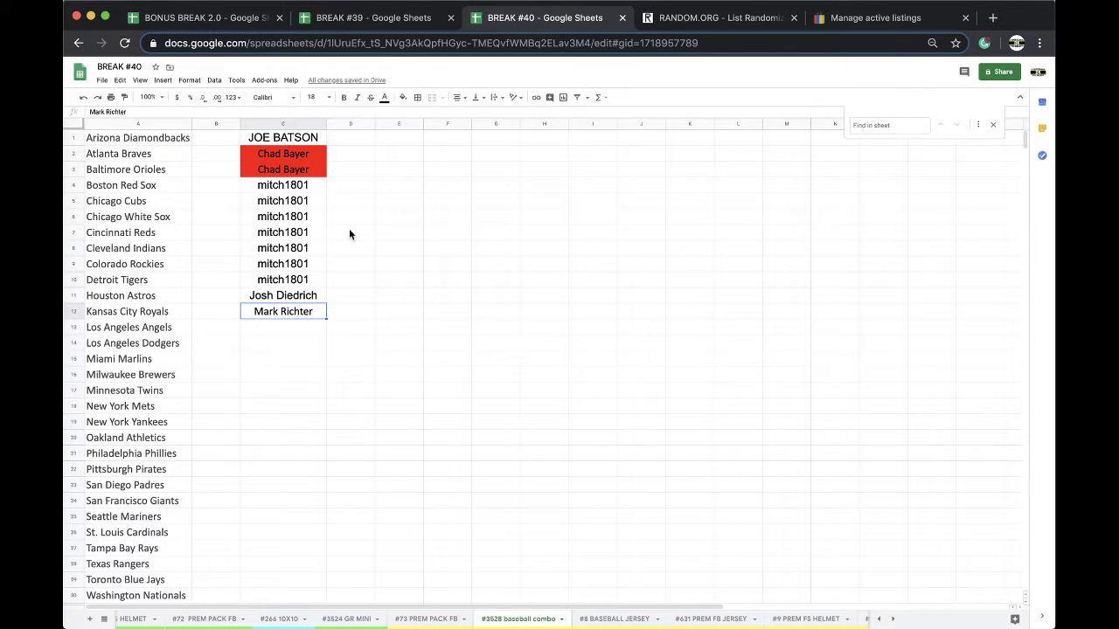
left_click_drag(295, 191, 291, 313)
key("ctrl+c")
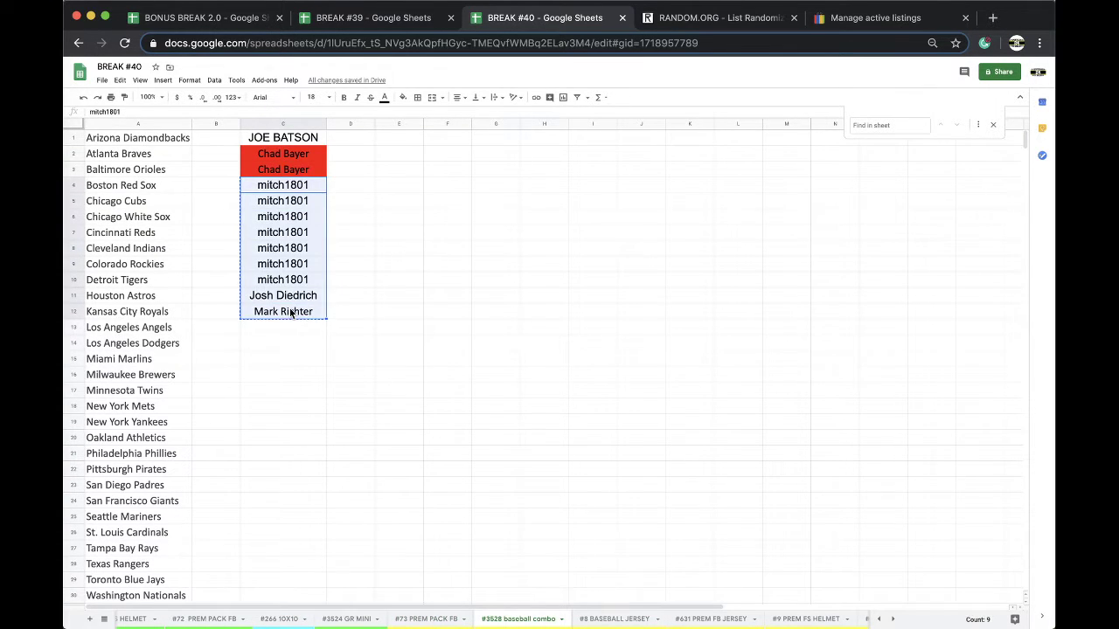
key("Delete")
left_click(300, 140)
key("ctrl+v")
key("ctrl+z")
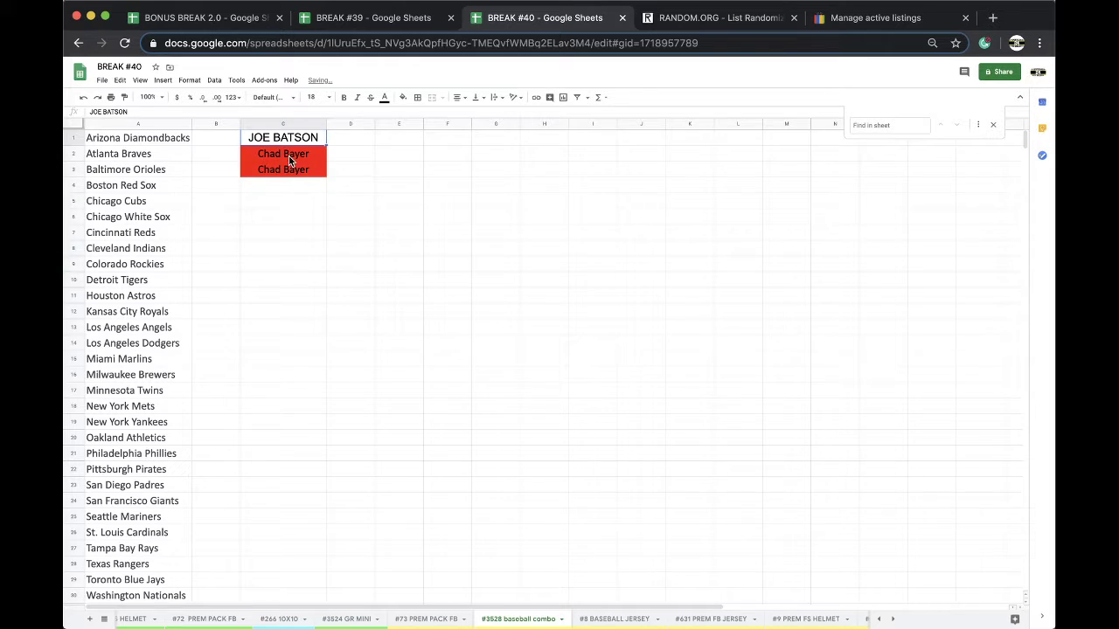
left_click(298, 153)
key("ctrl+v")
Step: Open the #35 PREM HK MINI sheet in the BREAK #39 spreadsheet
left_click(417, 621)
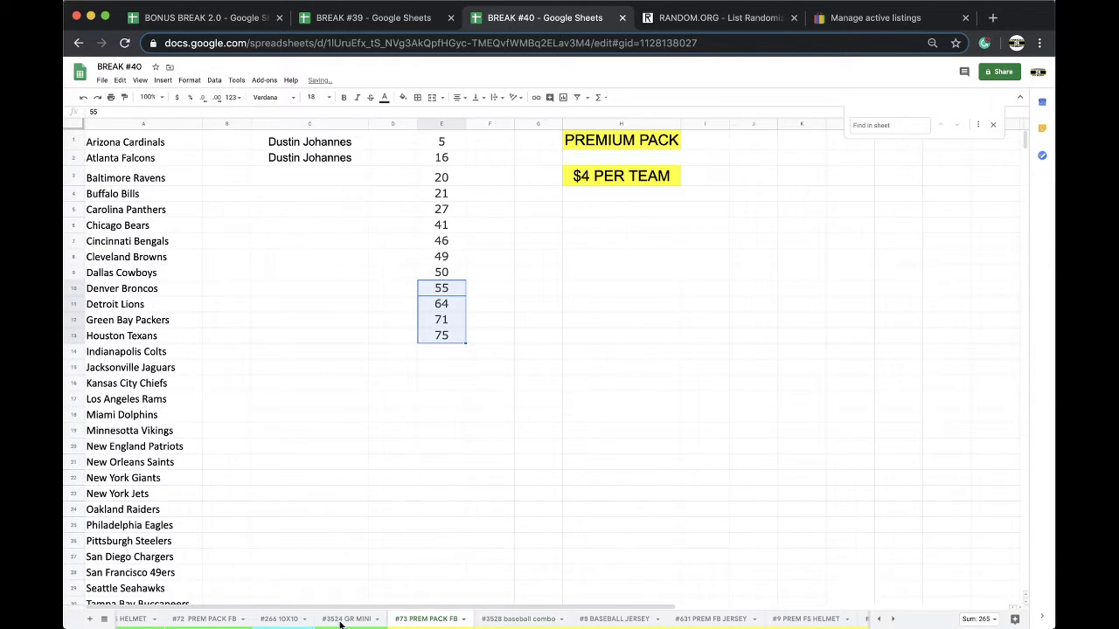
left_click(346, 619)
left_click(363, 17)
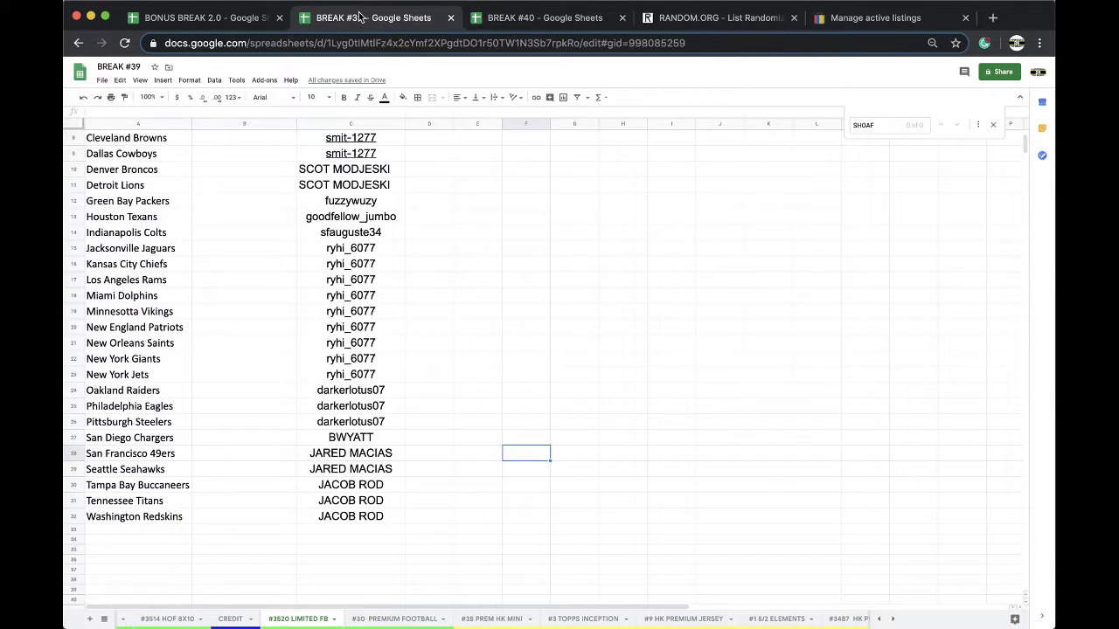
left_click(468, 617)
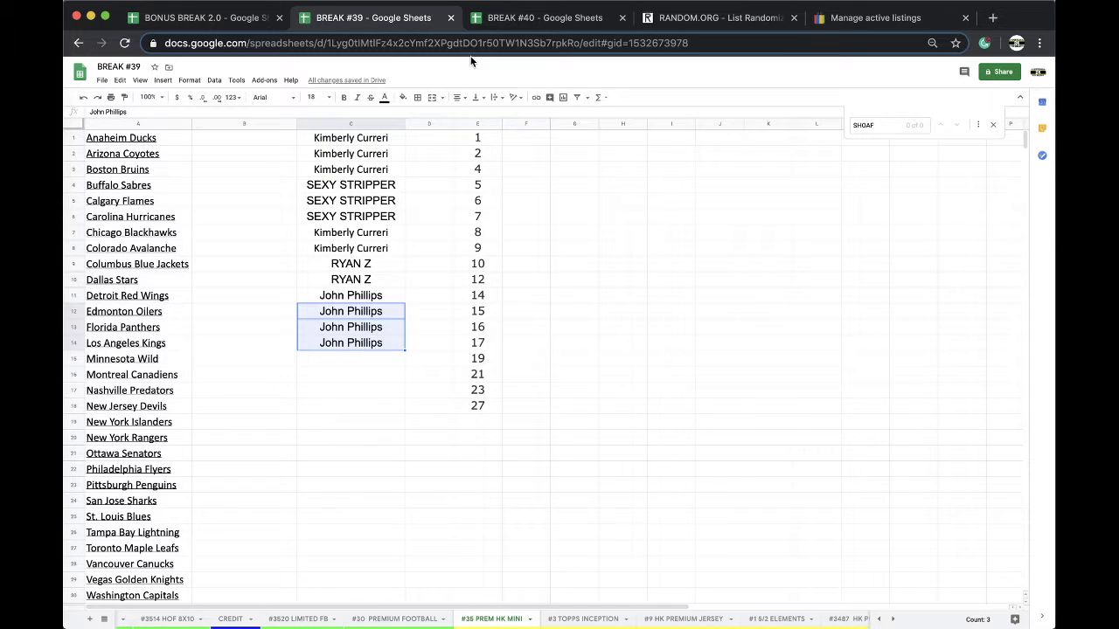
Step: Return to the BREAK #40 spreadsheet to work on the #3524 GR MINI sheet
left_click(490, 25)
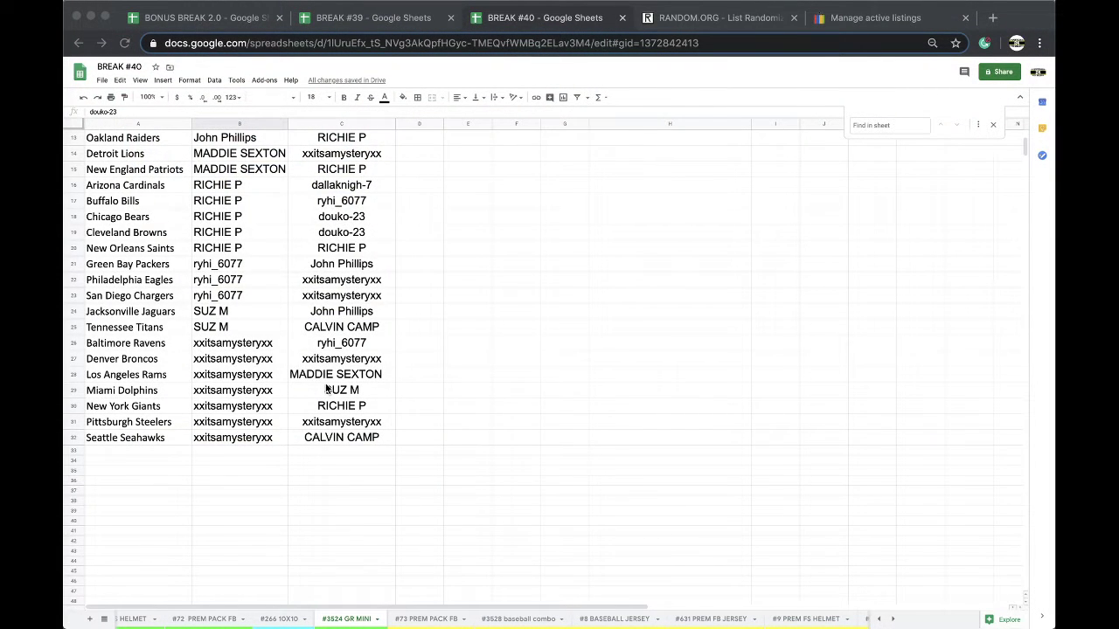
Step: Give cell B1, the winning buyer beside Atlanta Falcons, a red fill
scroll(226, 297, "up", 5)
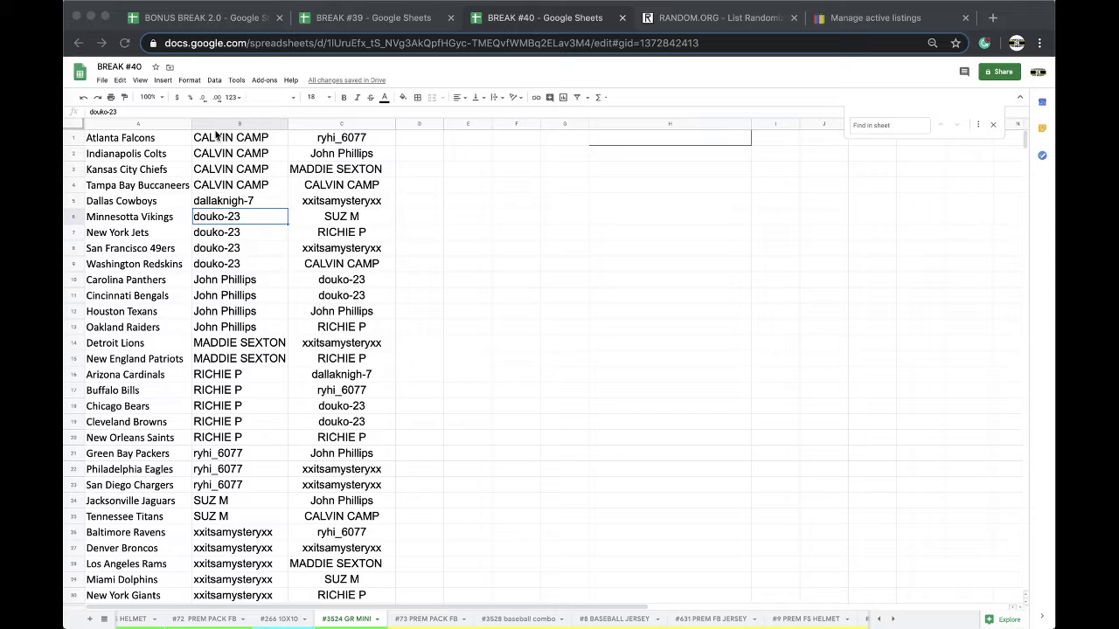
left_click(217, 137)
left_click(218, 137)
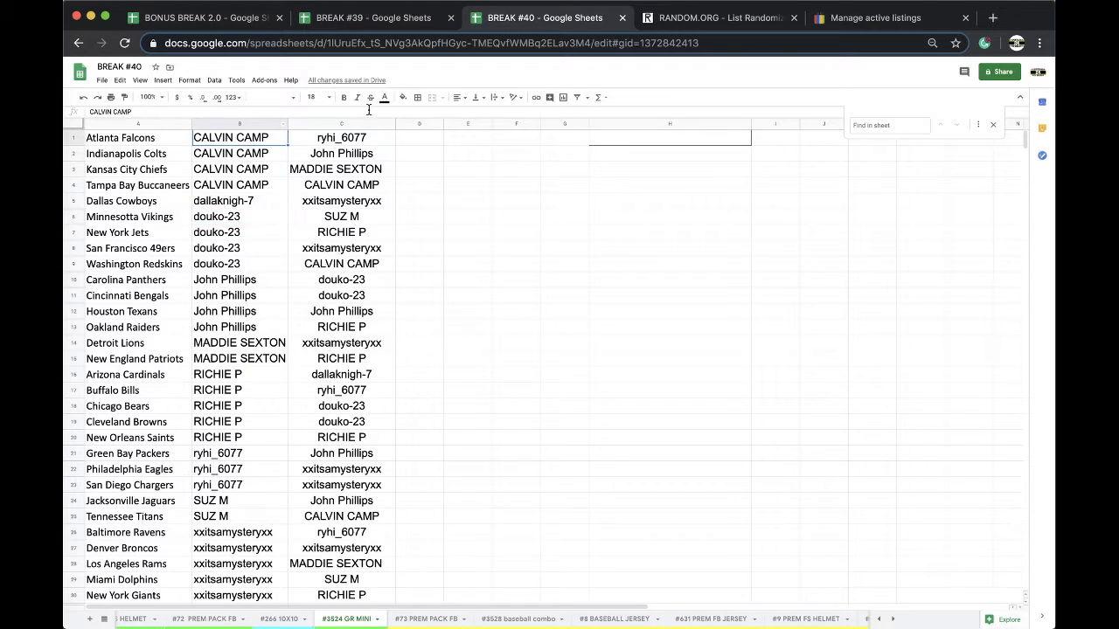
left_click(403, 98)
left_click(417, 140)
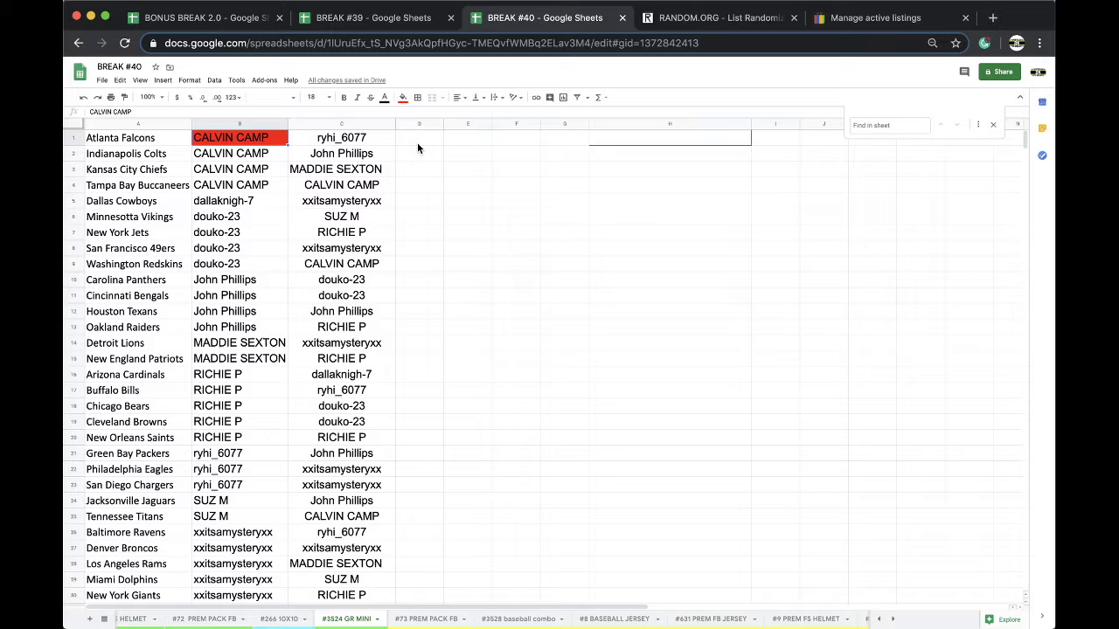
Step: Copy column C's buyer names into a freshly reloaded RANDOM.ORG List Randomizer
left_click(370, 123)
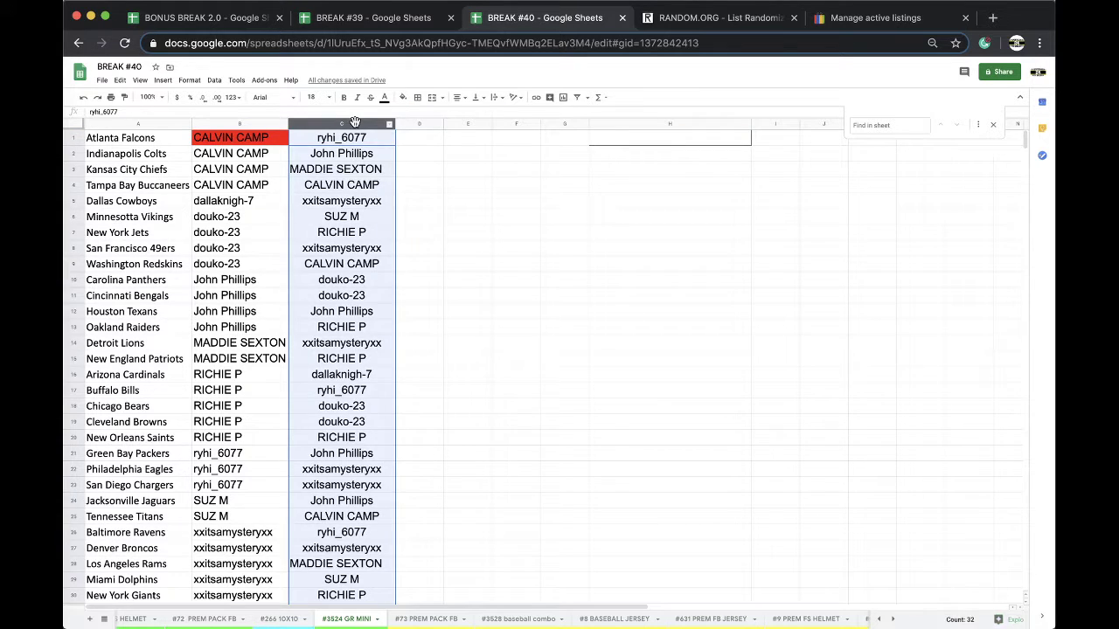
key("ctrl+c")
left_click(679, 21)
key("super+l")
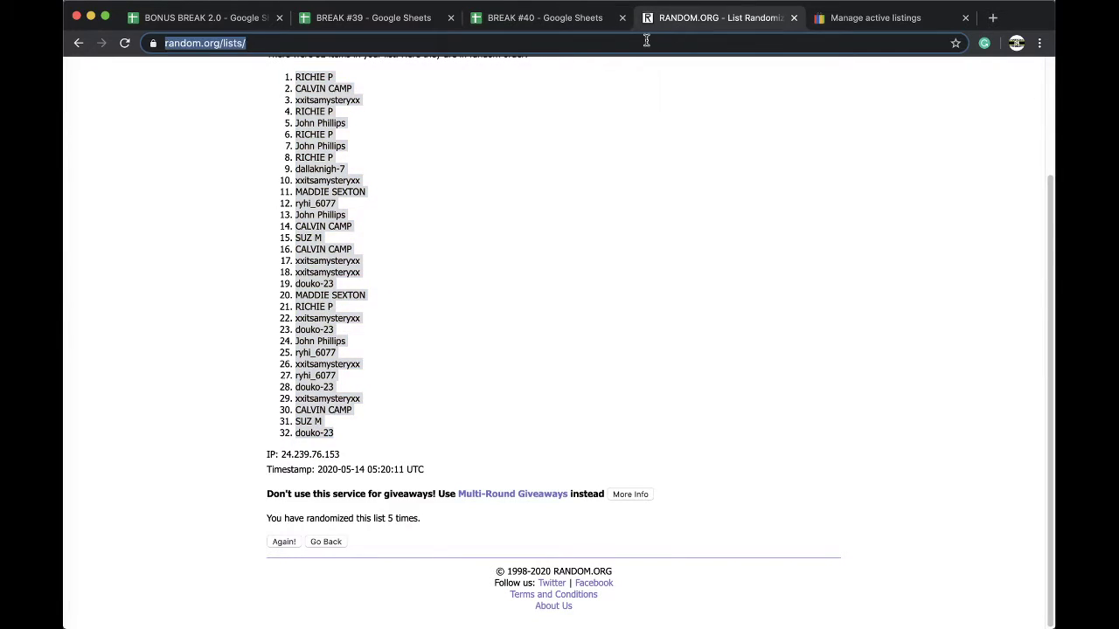
key("Return")
left_click(368, 352)
key("ctrl+v")
Step: Shuffle the list four times and take the top-ranked username back to BREAK #40
left_click(298, 488)
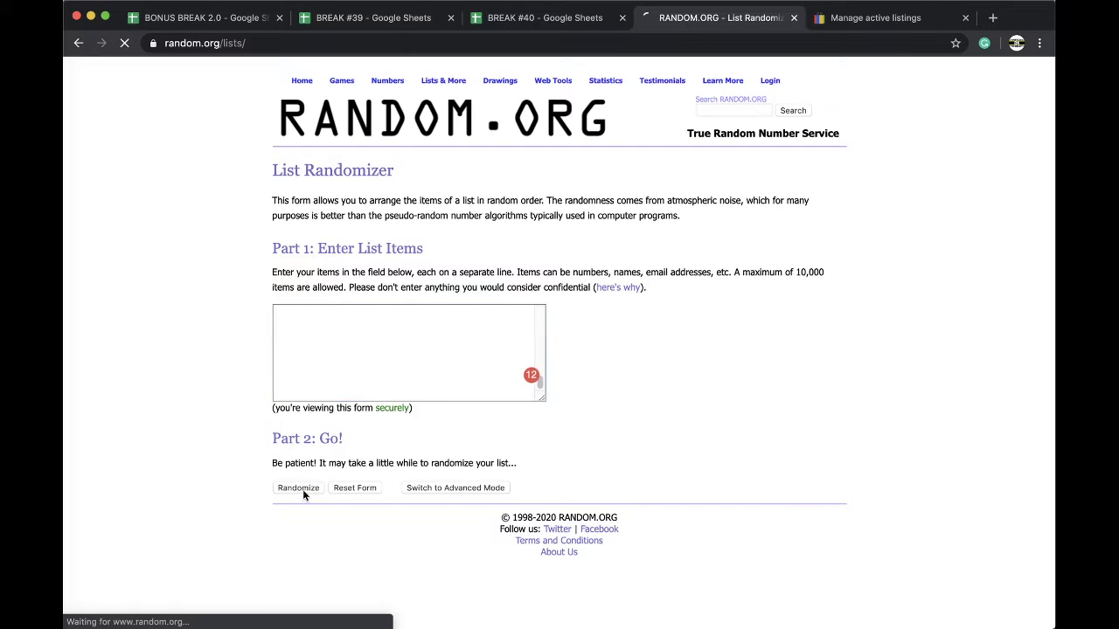
scroll(291, 534, "down", 3)
left_click(284, 539)
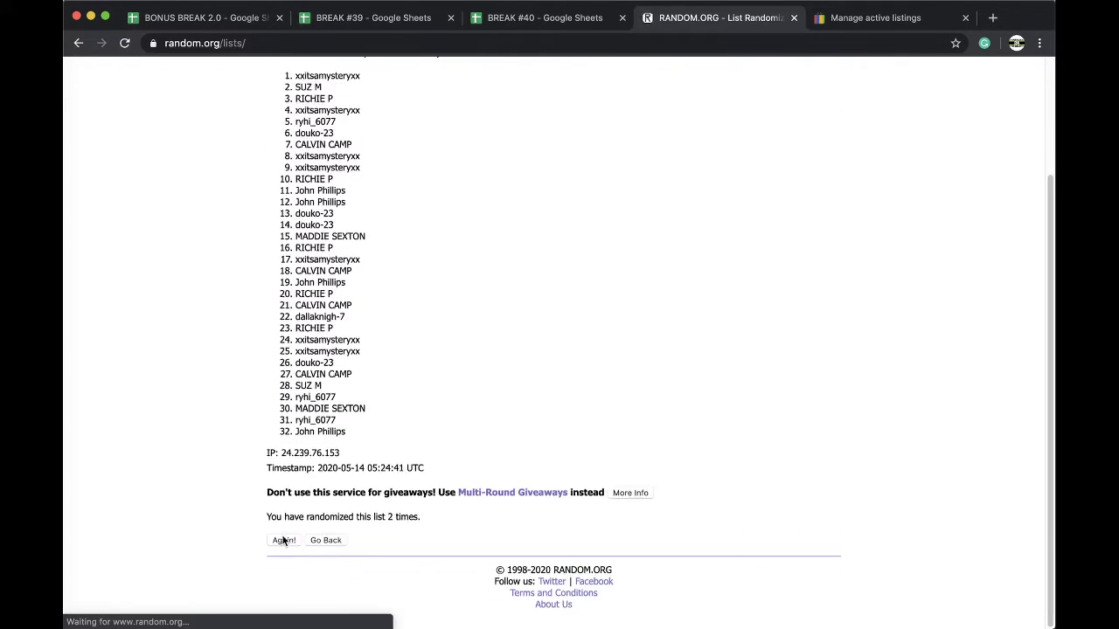
left_click(280, 541)
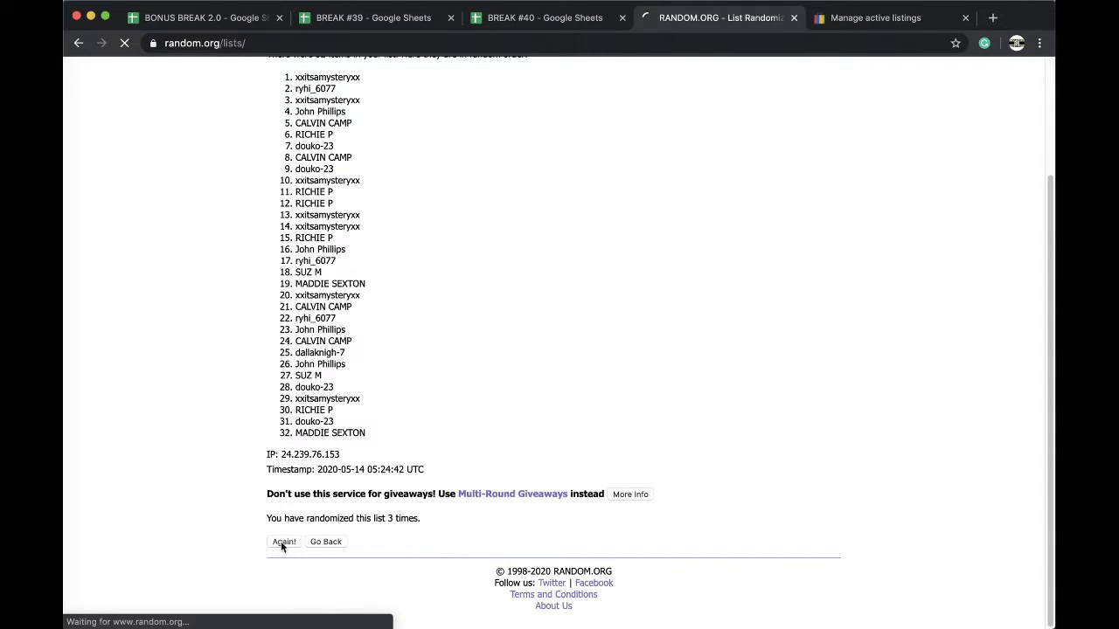
left_click(280, 543)
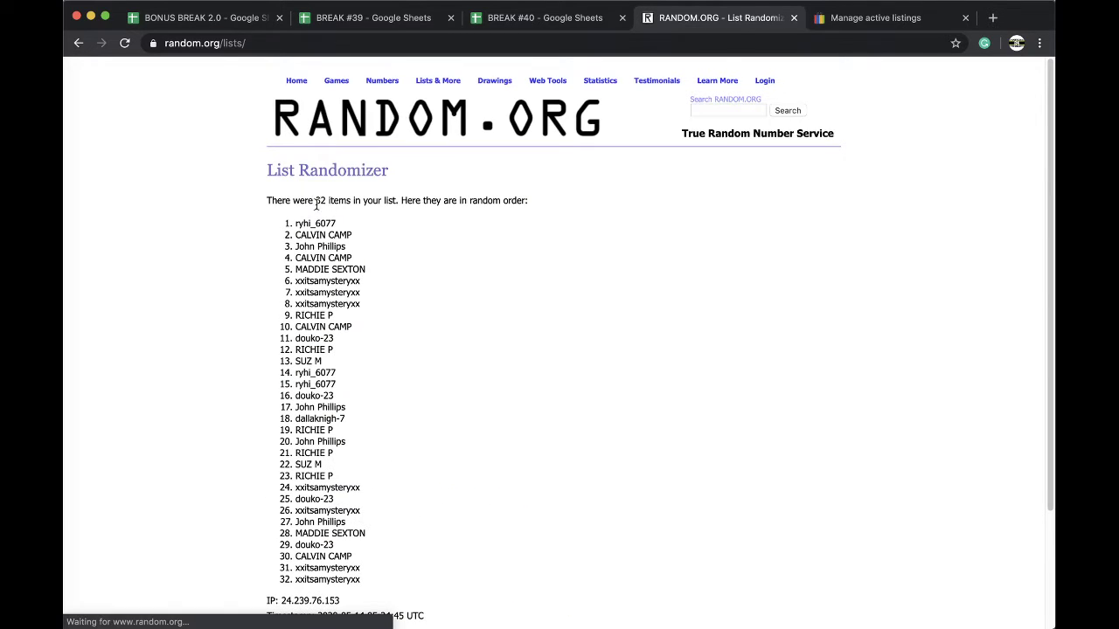
double_click(314, 223)
left_click(526, 18)
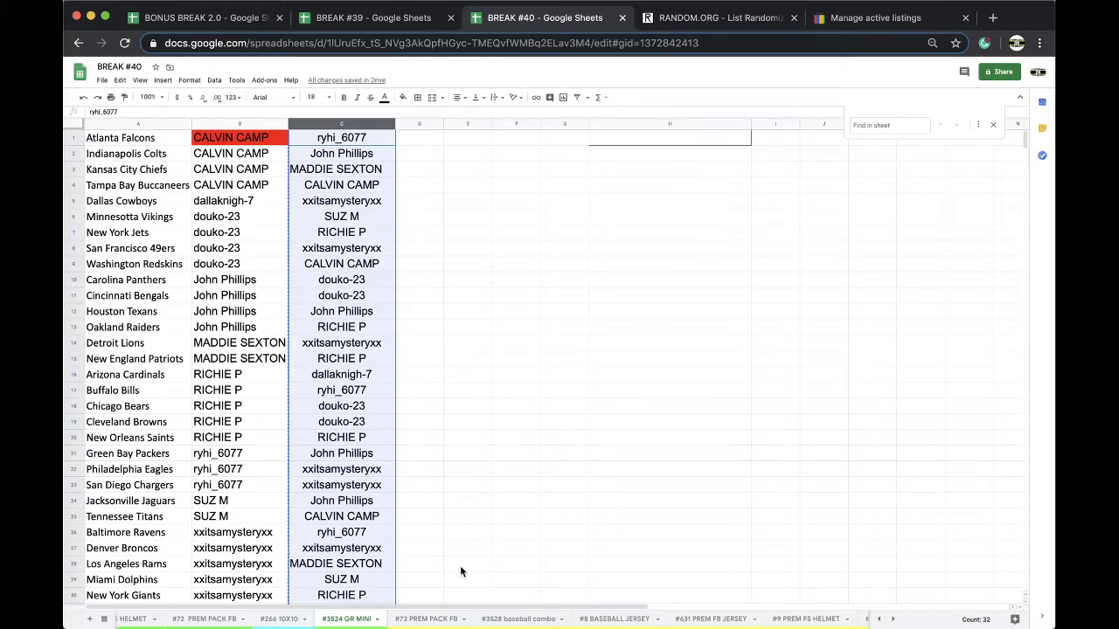
Step: Paste the winner's username into C11 of BONUS BREAK 2.0, font size 18, centred
left_click(242, 21)
left_click(307, 300)
key("ctrl+v")
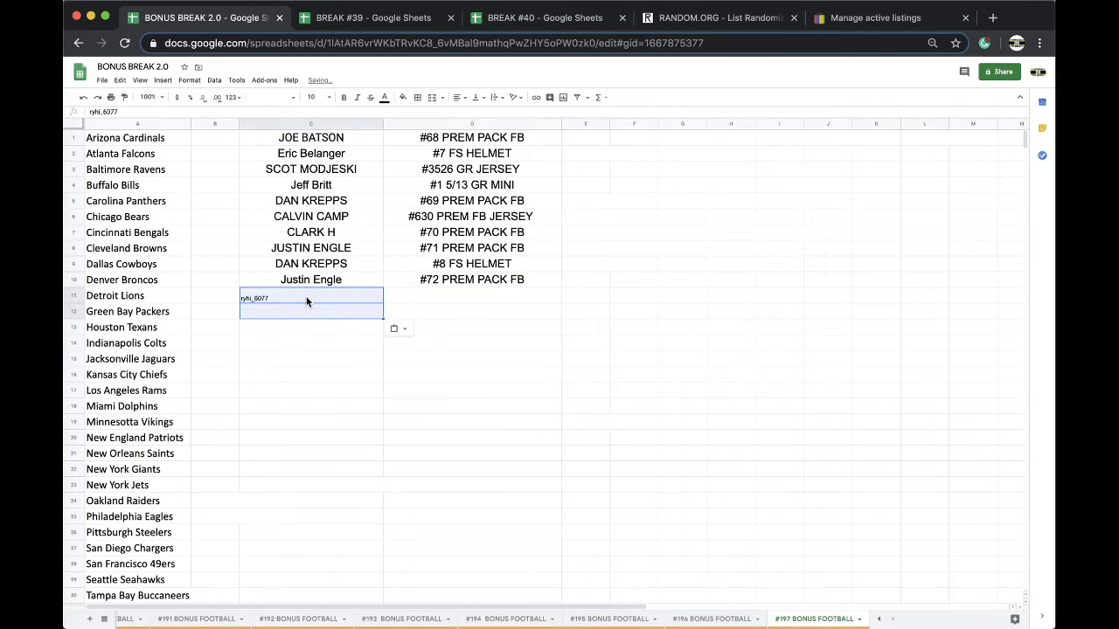
left_click(402, 335)
left_click(343, 295)
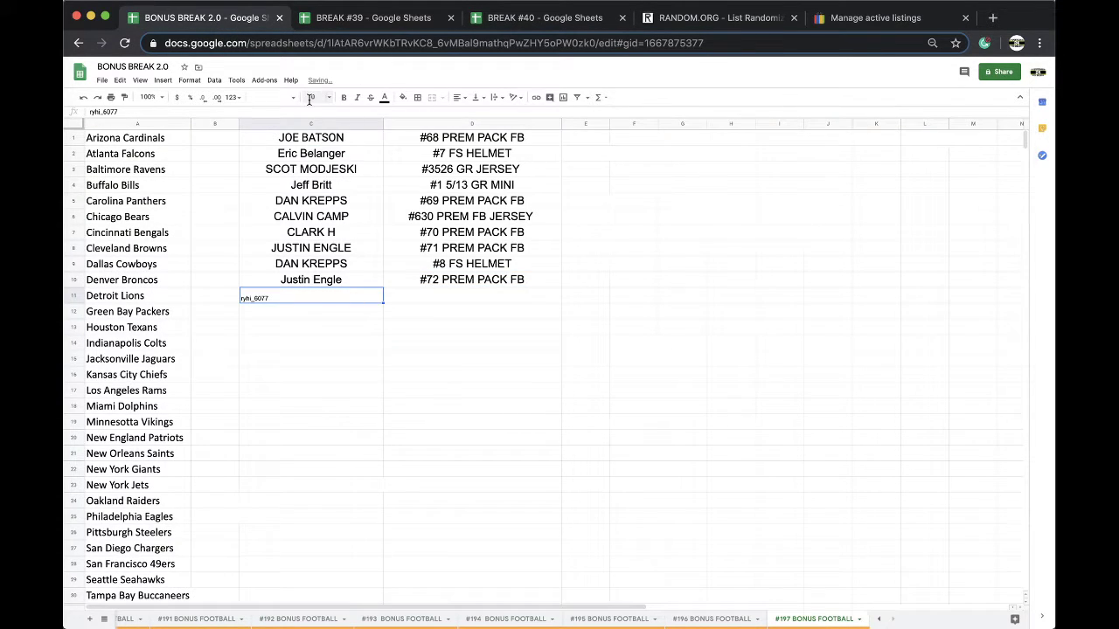
left_click(315, 97)
left_click(314, 236)
left_click(458, 97)
left_click(469, 117)
Step: Enter '#3524 GR MINI' in D11 beside the winner's username
left_click(462, 290)
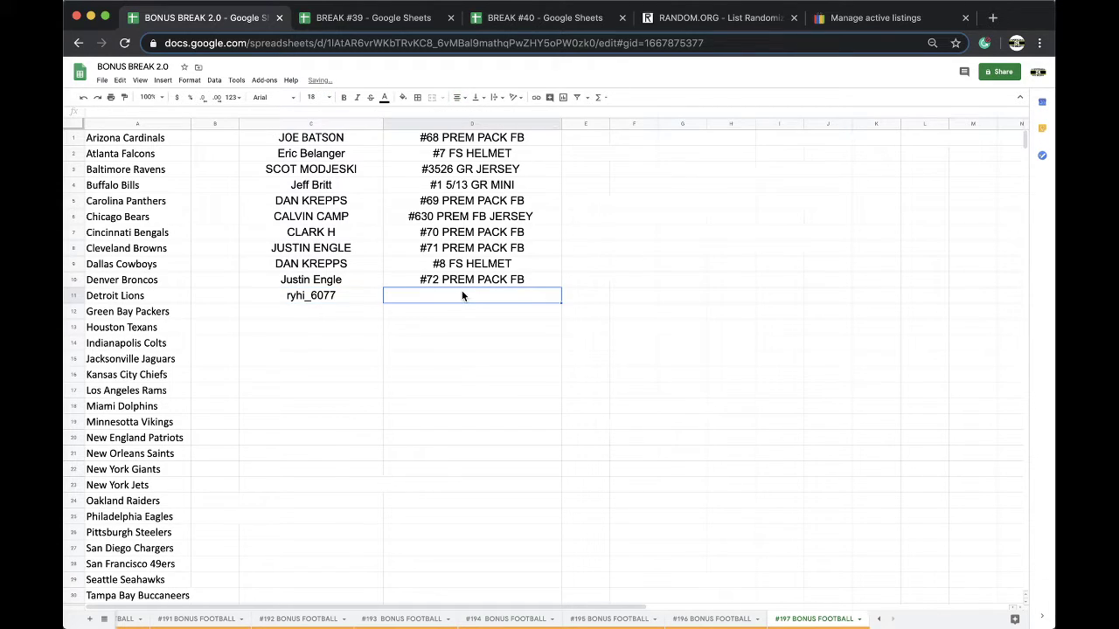
type("#3524 ")
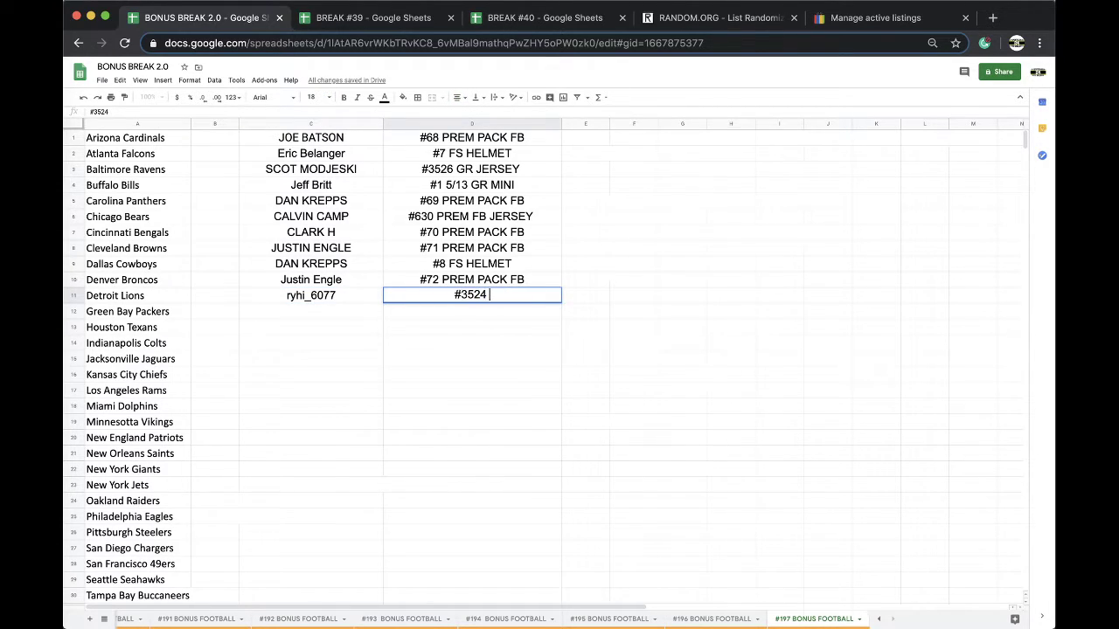
type("GR MINI")
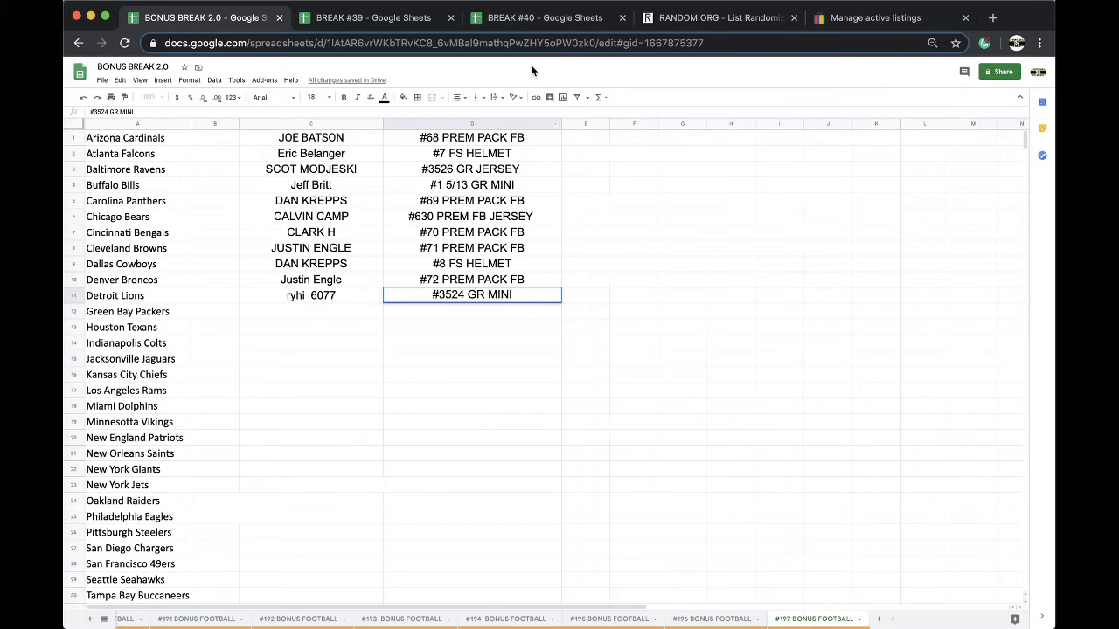
left_click(525, 19)
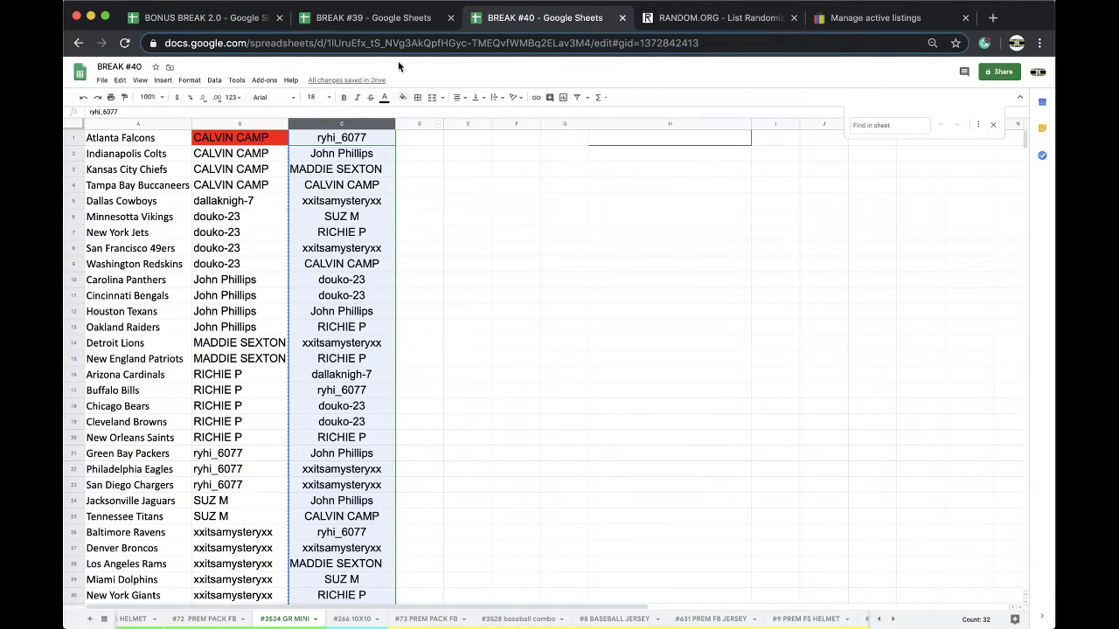
Step: Switch to BREAK #39 and show its #30 PREMIUM FOOTBALL sheet from the top
left_click(376, 20)
left_click(298, 619)
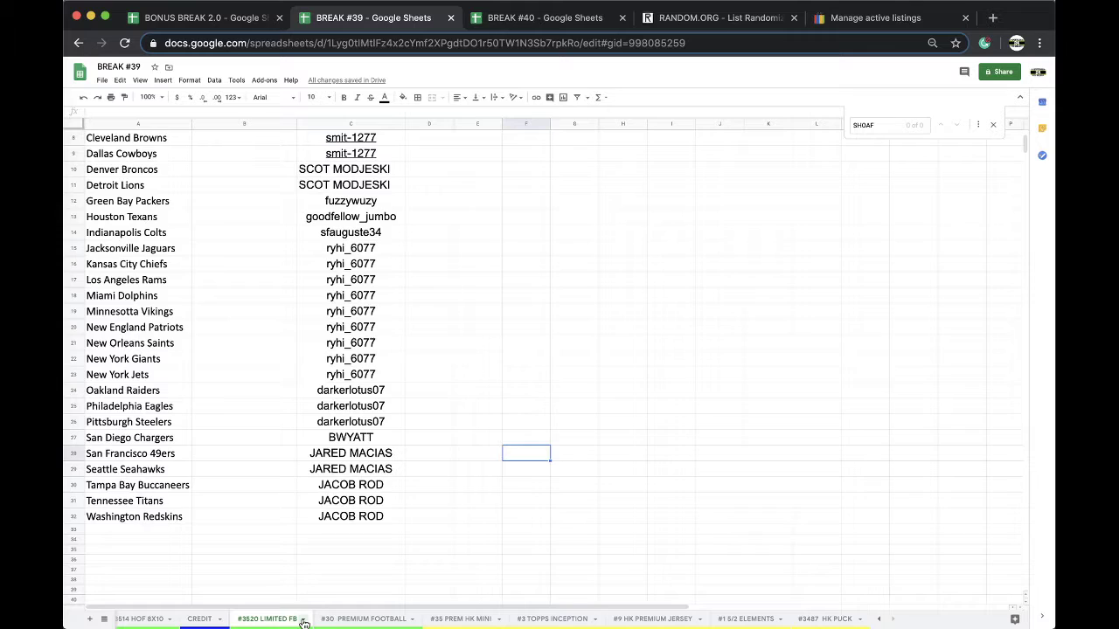
left_click(367, 619)
scroll(316, 473, "up", 2)
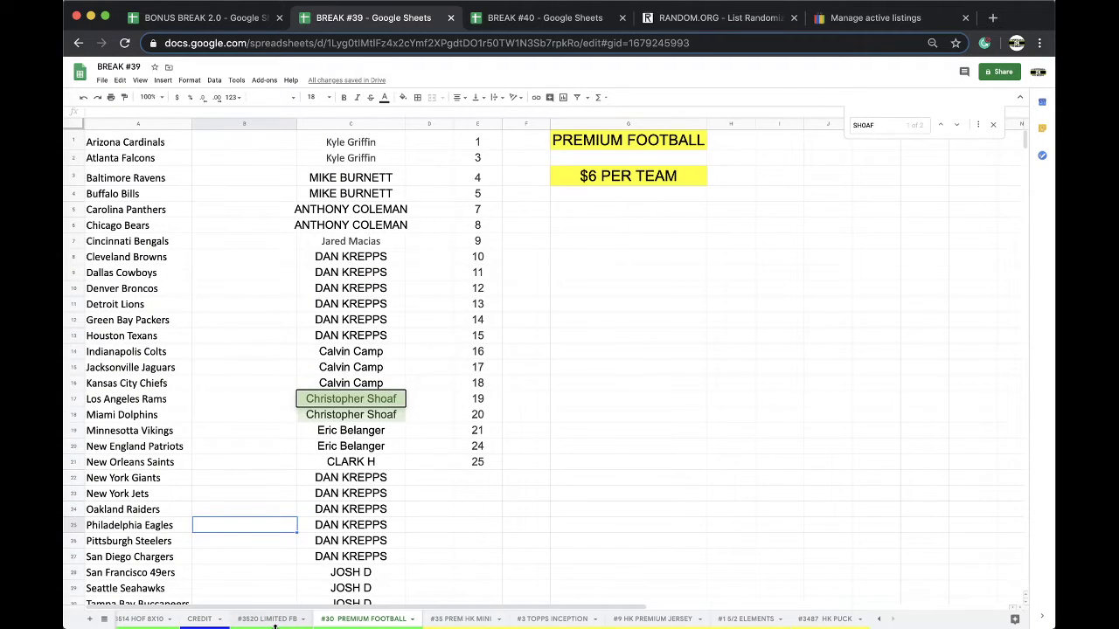